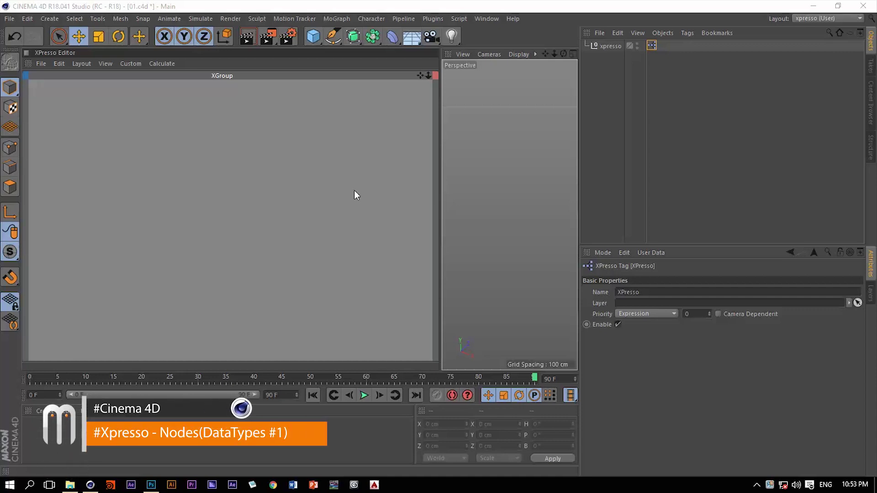
Step: Add a Real-type Constant node to the XGroup via New Node > XPresso > General > Constant
{"action": "right_click", "coordinate": [182, 139]}
{"action": "mouse_move", "coordinate": [200, 145]}
{"action": "mouse_move", "coordinate": [274, 146]}
{"action": "mouse_move", "coordinate": [353, 147]}
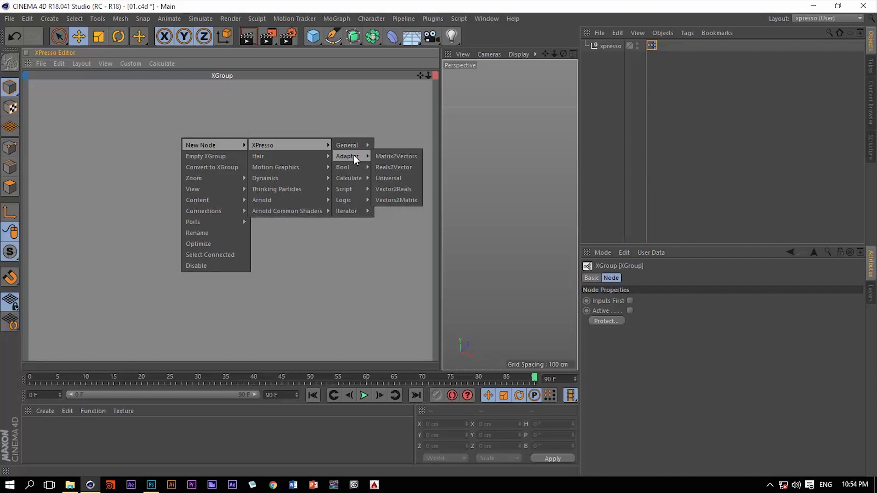
{"action": "right_click", "coordinate": [133, 172]}
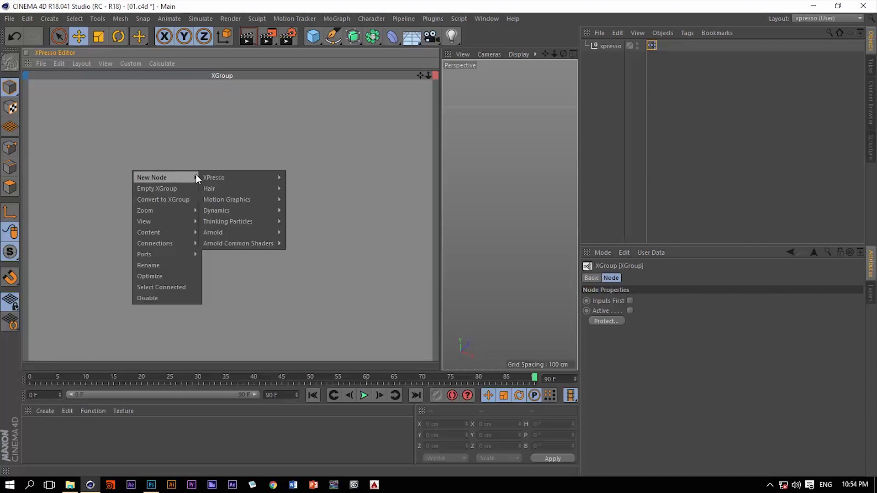
{"action": "mouse_move", "coordinate": [280, 176]}
{"action": "mouse_move", "coordinate": [340, 173]}
{"action": "left_click", "coordinate": [356, 218]}
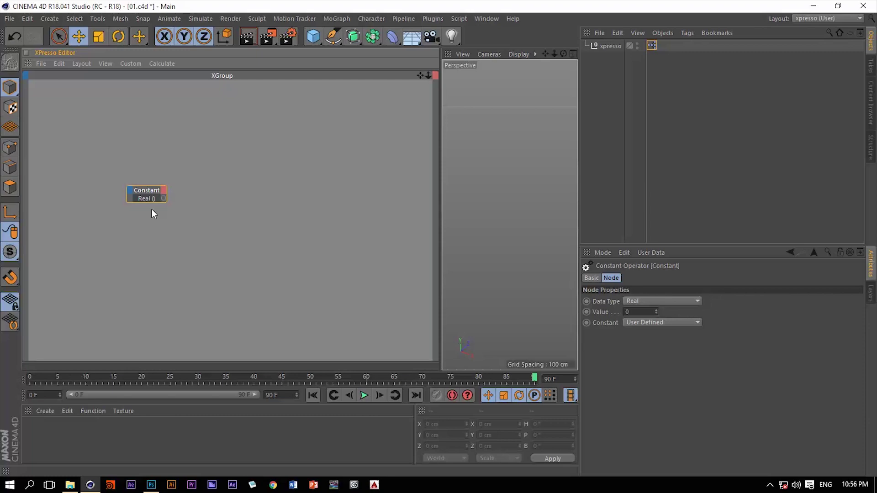
{"action": "left_click", "coordinate": [151, 484]}
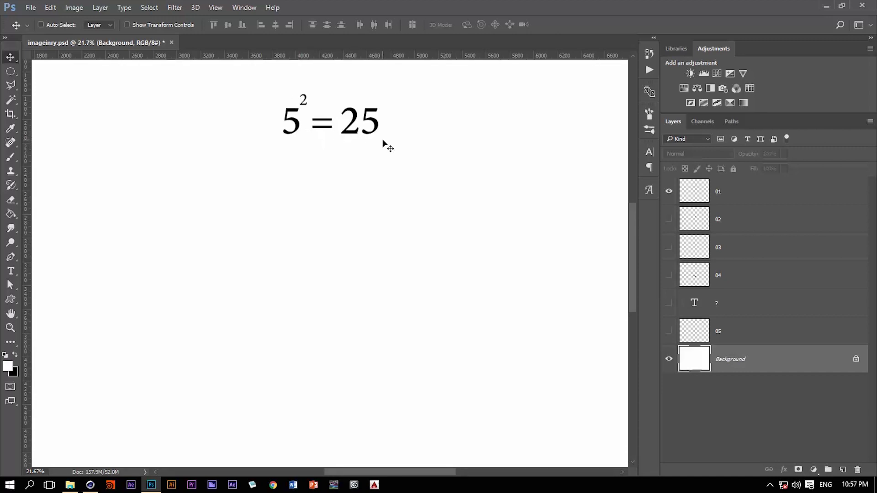
Step: Unhide the layers for 5 x 5 = 25, √25 = 5, √-25 =, the red ?, and -5 x -5 = 25
{"action": "left_click", "coordinate": [669, 248]}
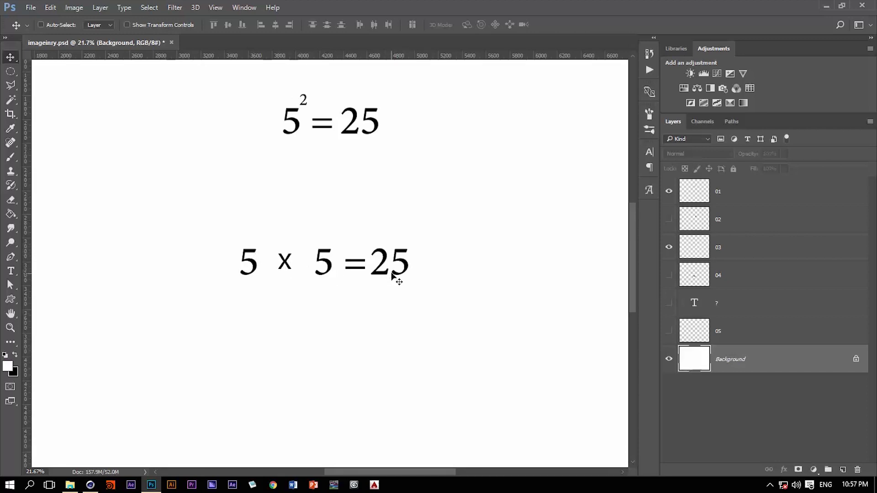
{"action": "left_click", "coordinate": [669, 220]}
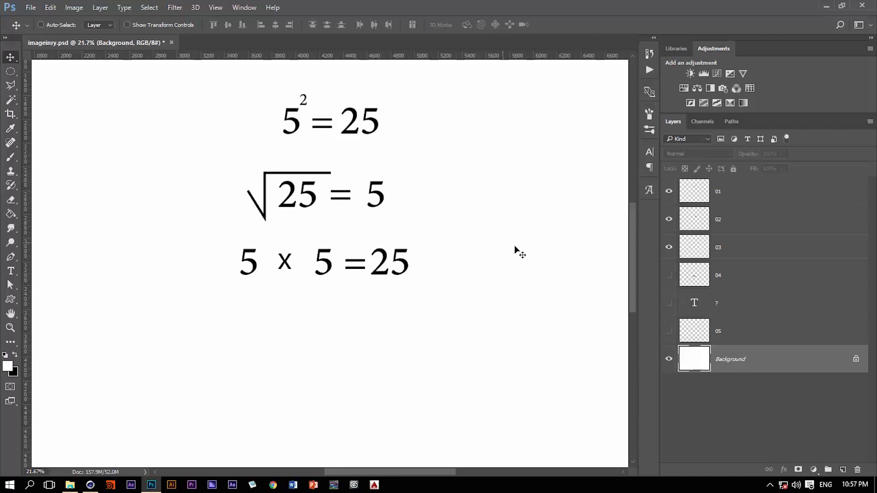
{"action": "left_click", "coordinate": [668, 276]}
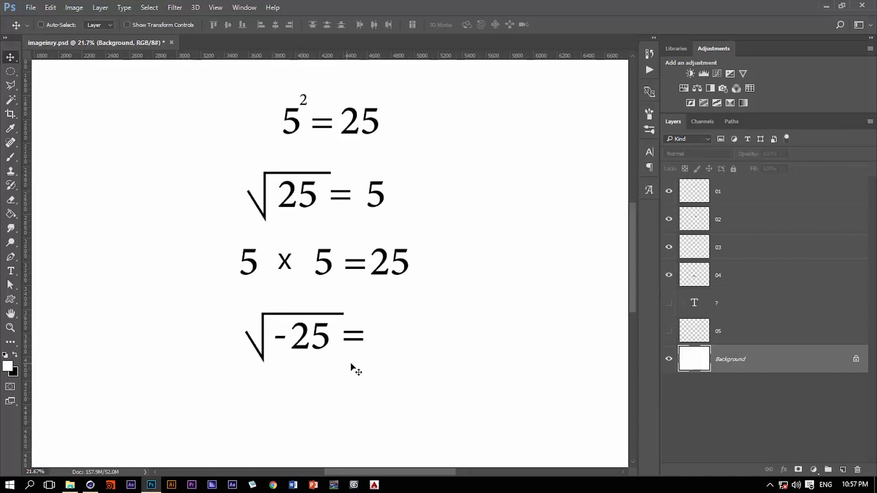
{"action": "left_click", "coordinate": [668, 303]}
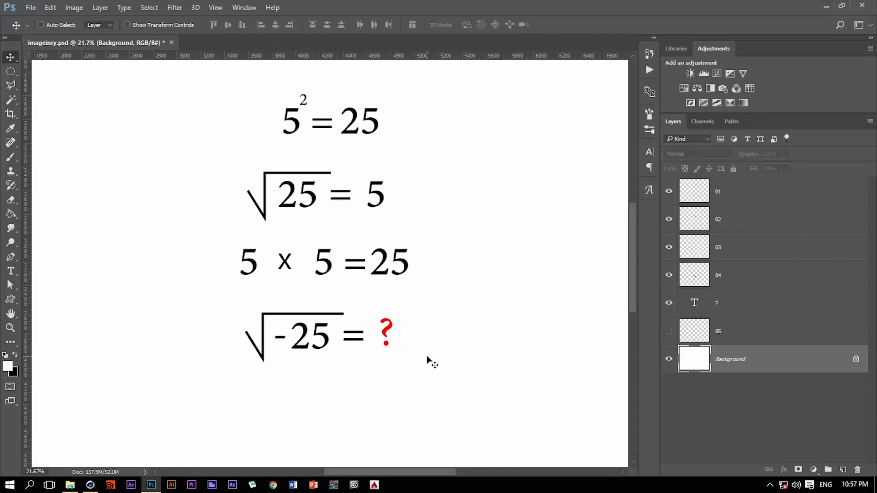
{"action": "left_click", "coordinate": [668, 331]}
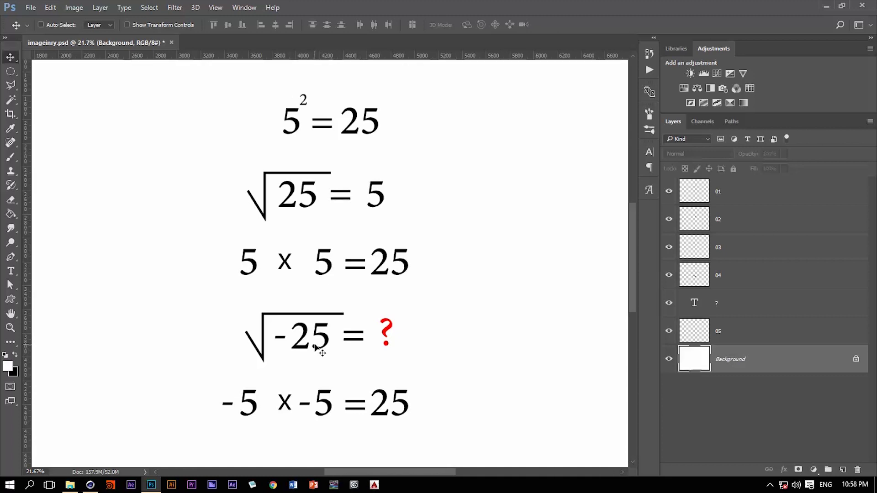
Step: Change the red question mark to 5i so the equation reads √-25 = 5i
{"action": "key", "text": "t"}
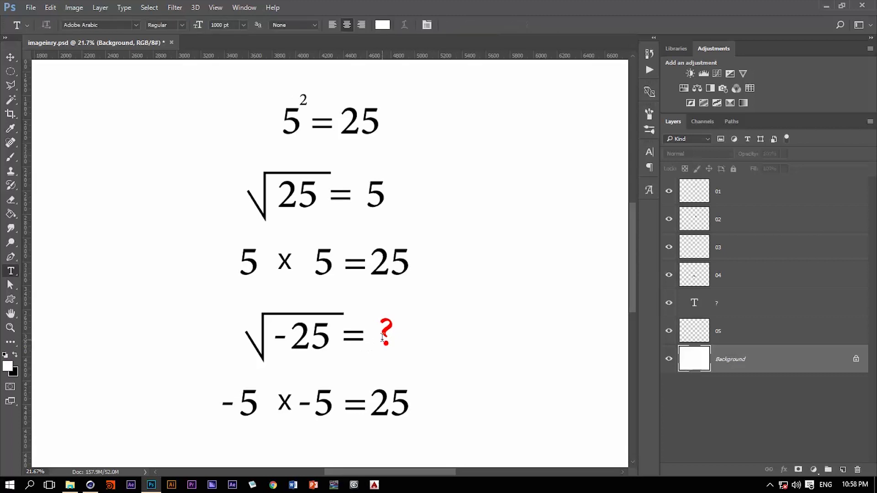
{"action": "double_click", "coordinate": [385, 336]}
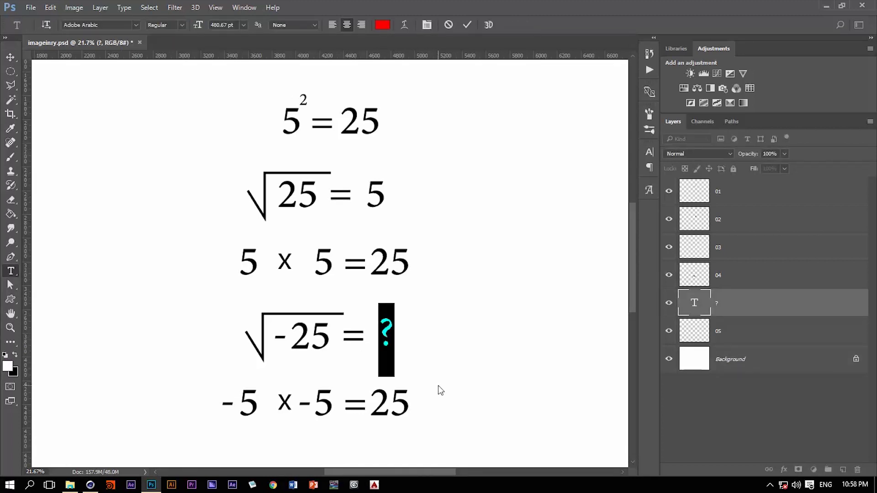
{"action": "type", "text": "5"}
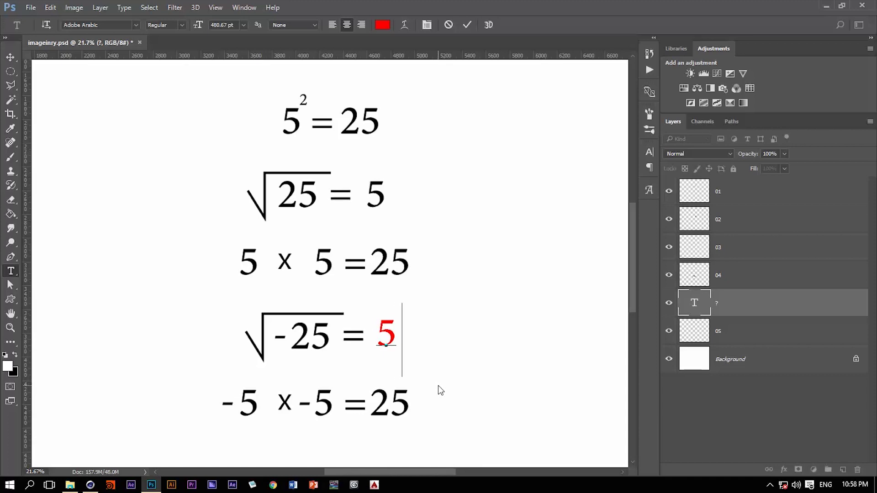
{"action": "type", "text": "i"}
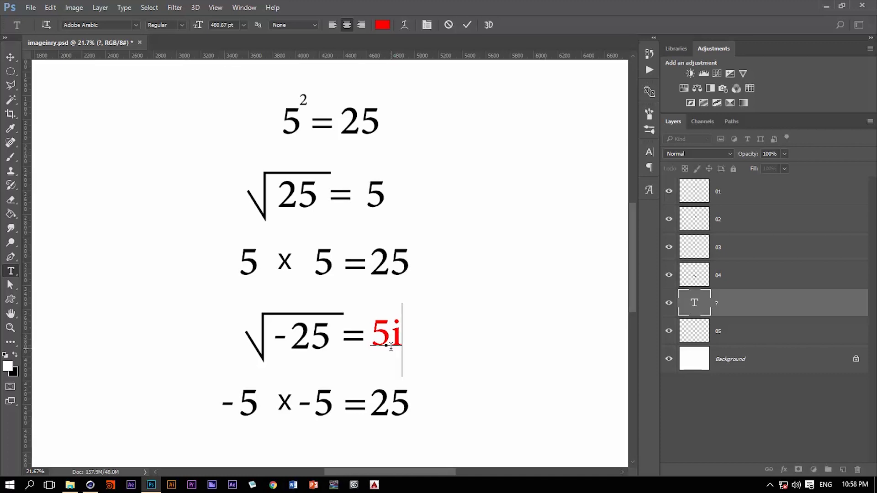
{"action": "key", "text": "alt+Tab"}
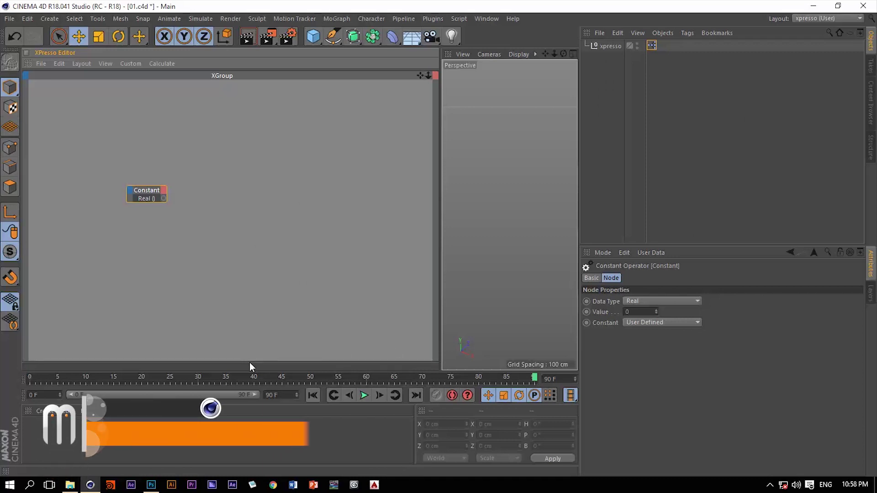
Step: Add a FloatFunc node to the XGroup and place it beside the Constant
{"action": "left_click", "coordinate": [290, 296]}
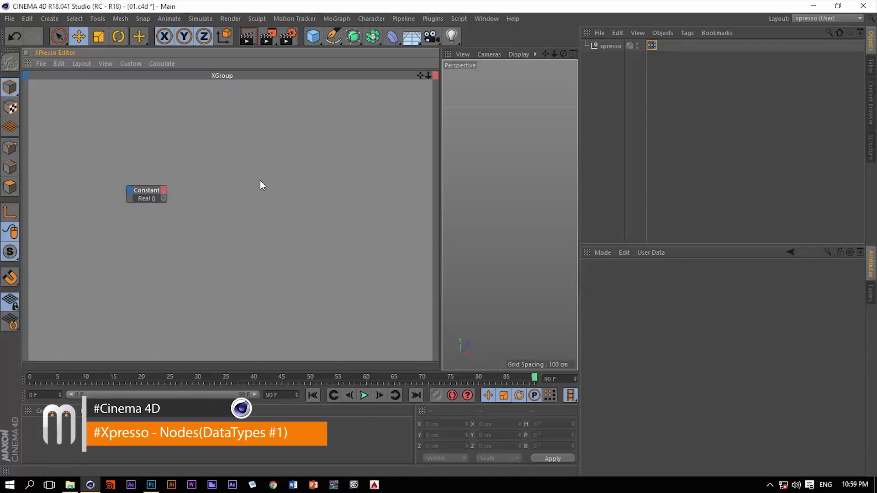
{"action": "right_click", "coordinate": [232, 181]}
{"action": "mouse_move", "coordinate": [261, 185]}
{"action": "mouse_move", "coordinate": [338, 185]}
{"action": "mouse_move", "coordinate": [401, 221]}
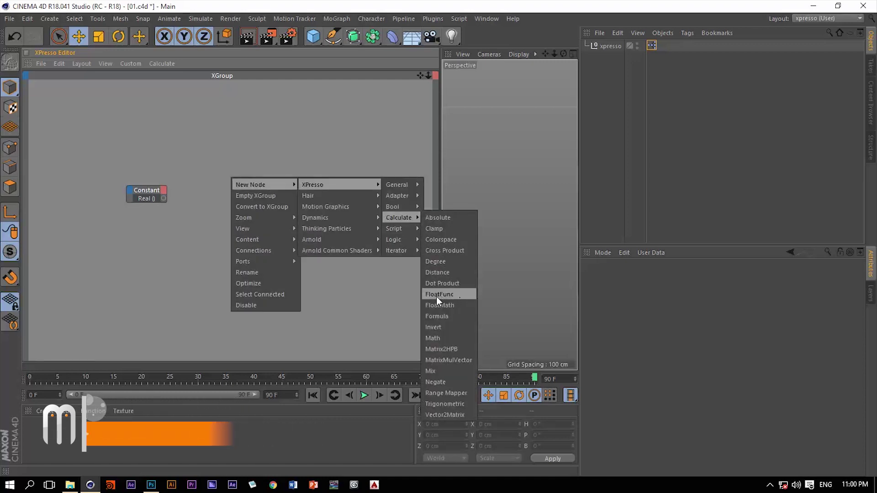
{"action": "left_click", "coordinate": [447, 295]}
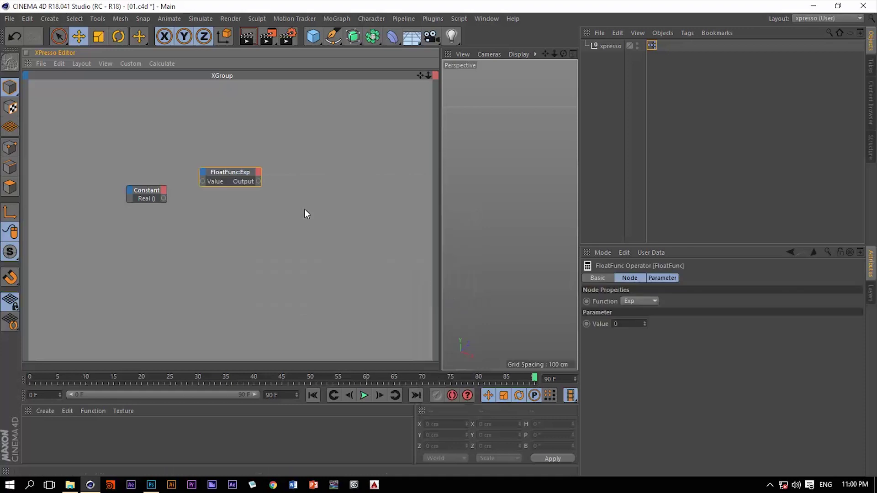
{"action": "left_click_drag", "start_coordinate": [238, 176], "coordinate": [270, 178]}
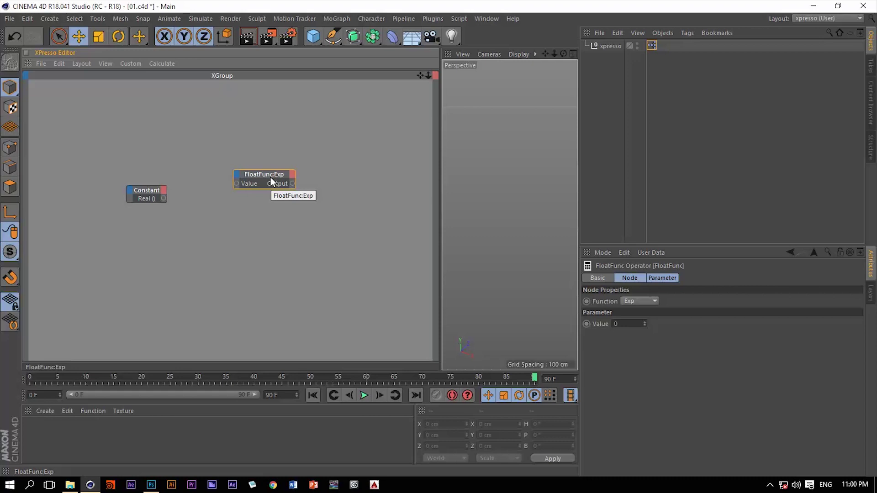
Step: Set the FloatFunc function to Sqrt with an input Value of 25
{"action": "left_click", "coordinate": [639, 302]}
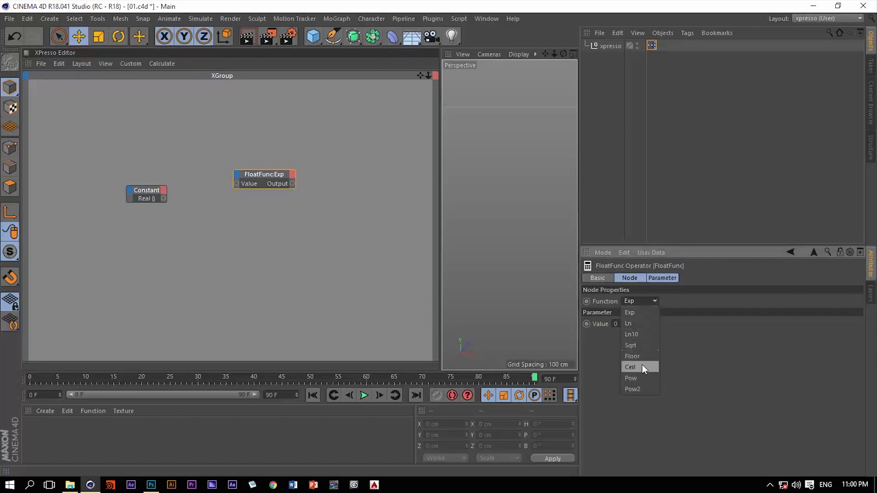
{"action": "left_click", "coordinate": [639, 346]}
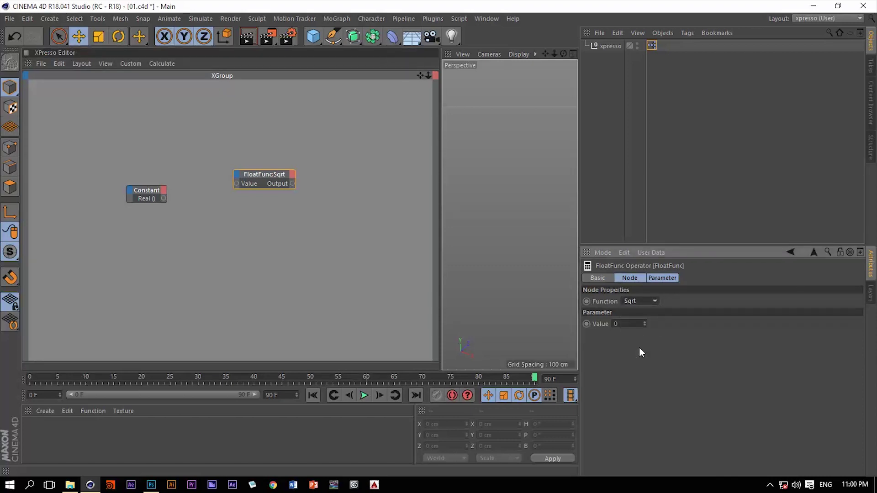
{"action": "left_click", "coordinate": [630, 324]}
{"action": "type", "text": "25"}
{"action": "right_click", "coordinate": [232, 220]}
Step: Add a Result node and wire the Sqrt output into it, showing 5
{"action": "mouse_move", "coordinate": [278, 225]}
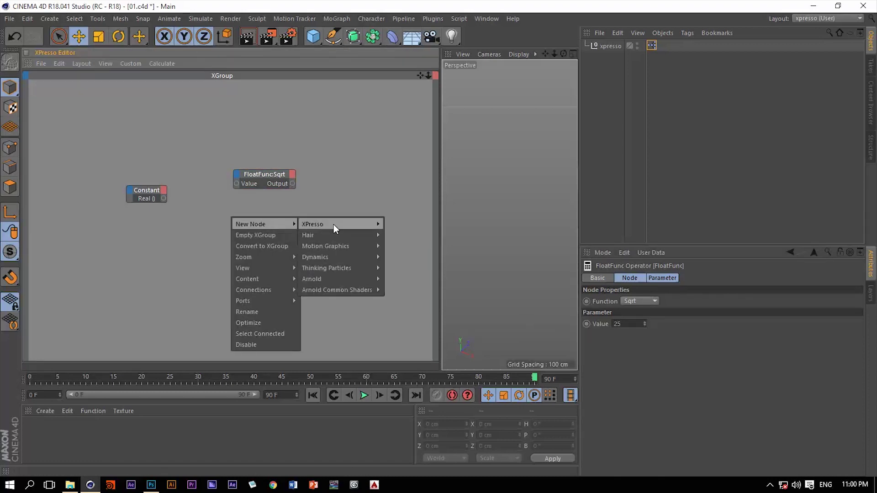
{"action": "mouse_move", "coordinate": [334, 224]}
{"action": "mouse_move", "coordinate": [395, 223]}
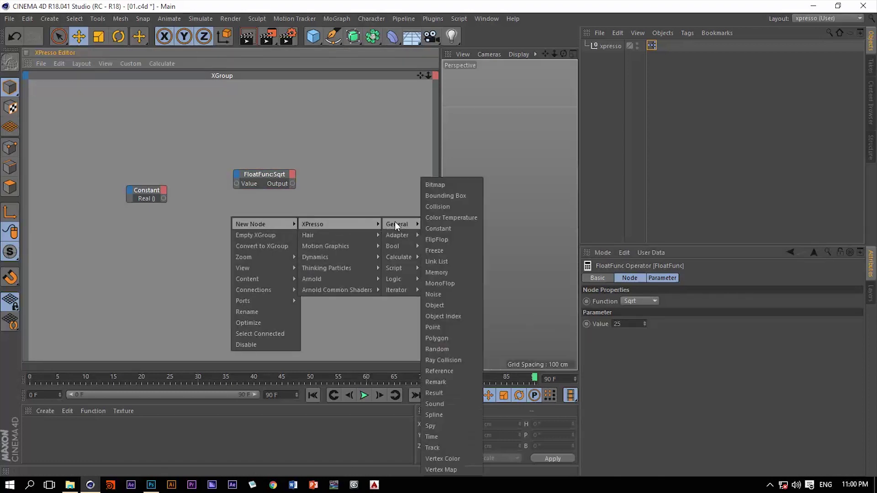
{"action": "left_click", "coordinate": [442, 393]}
{"action": "left_click_drag", "start_coordinate": [232, 212], "coordinate": [355, 192]}
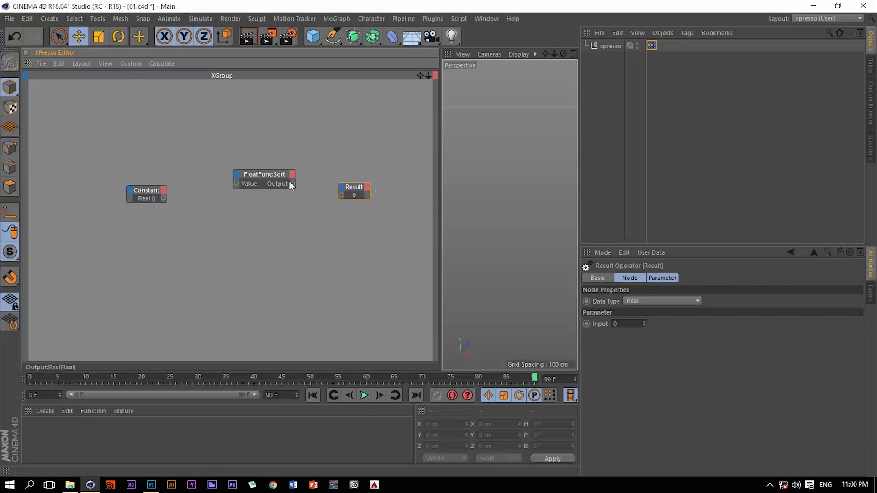
{"action": "left_click_drag", "start_coordinate": [292, 183], "coordinate": [397, 218]}
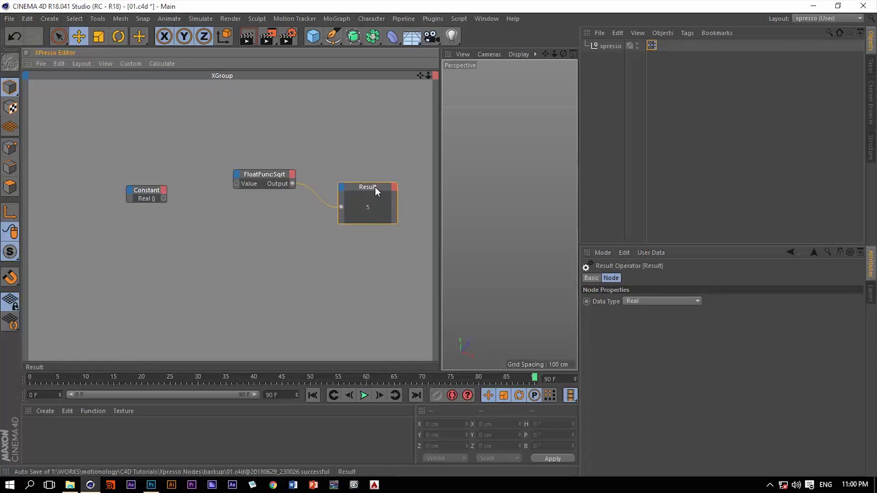
Step: Change the Sqrt input Value to -25 so the Result shows -1.#IO
{"action": "left_click", "coordinate": [271, 177]}
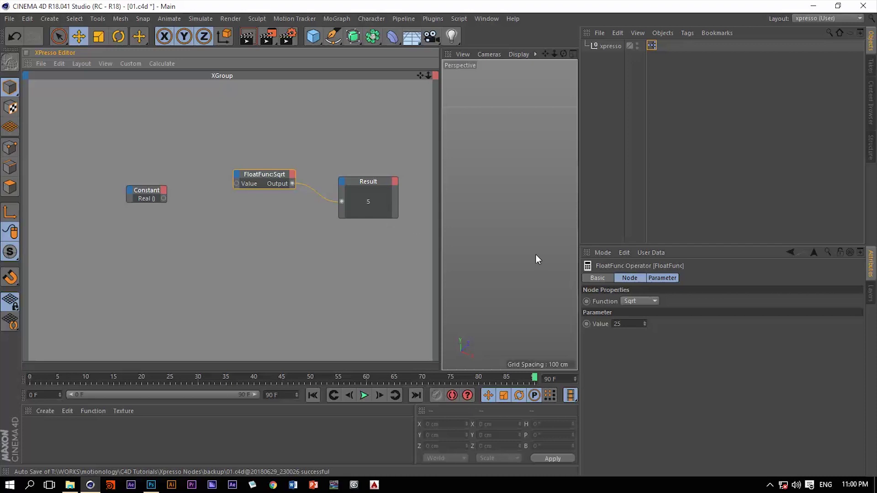
{"action": "double_click", "coordinate": [628, 324]}
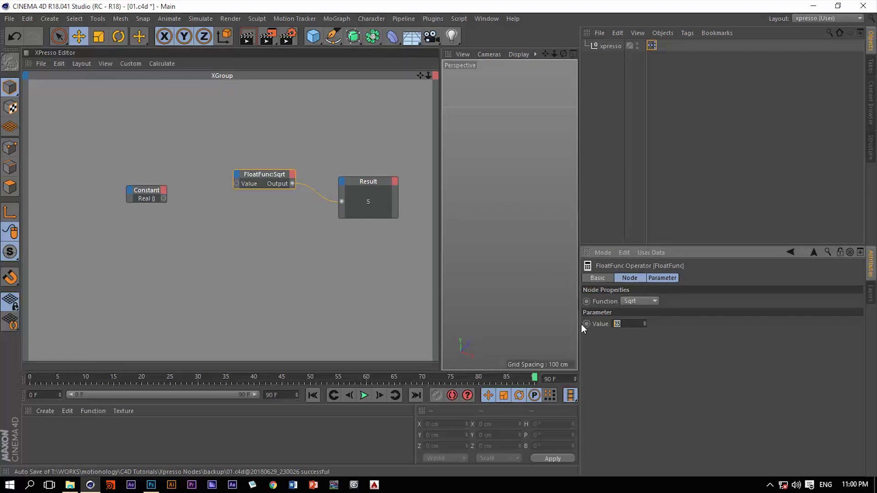
{"action": "type", "text": "-25"}
{"action": "key", "text": "Return"}
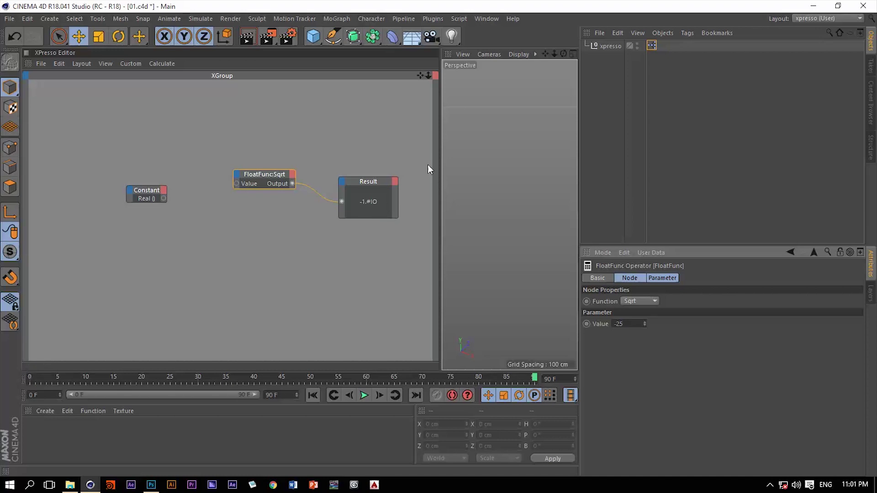
{"action": "left_click_drag", "start_coordinate": [423, 158], "coordinate": [223, 232]}
Step: Delete the FloatFunc and Result nodes and set the Constant's data type to Integer
{"action": "key", "text": "Delete"}
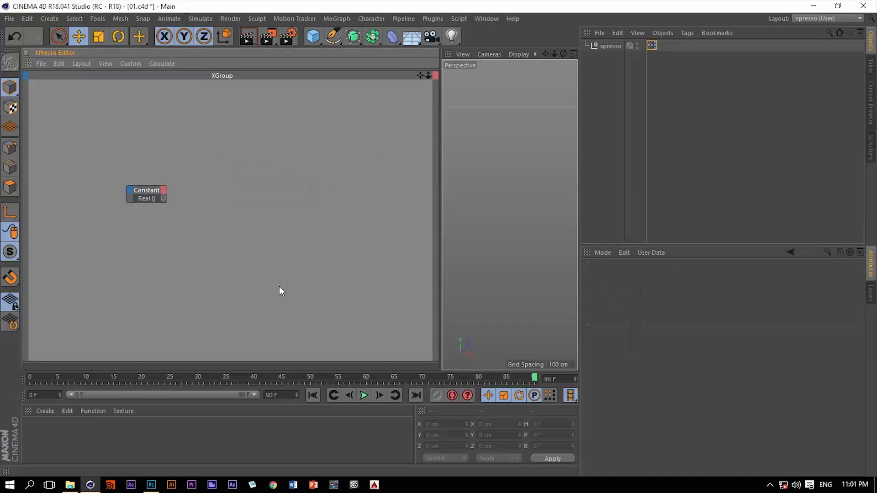
{"action": "left_click", "coordinate": [146, 190]}
{"action": "left_click", "coordinate": [652, 300]}
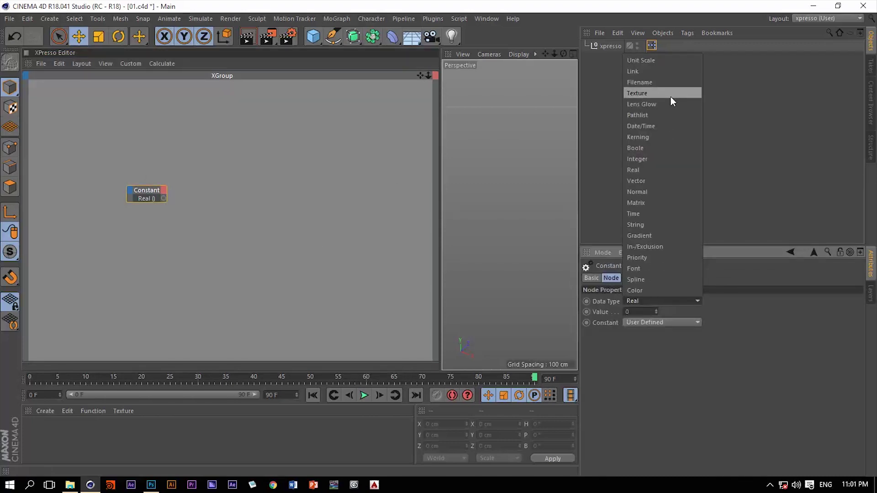
{"action": "left_click", "coordinate": [670, 158]}
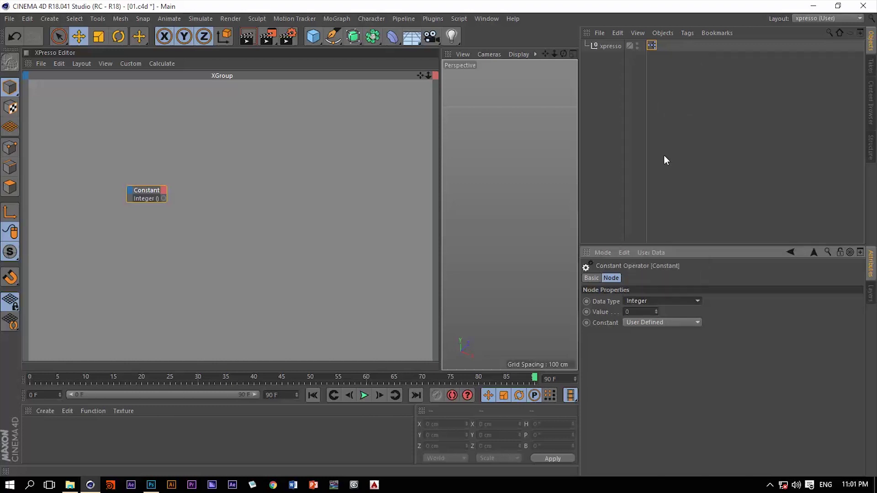
{"action": "left_click_drag", "start_coordinate": [147, 191], "coordinate": [151, 173]}
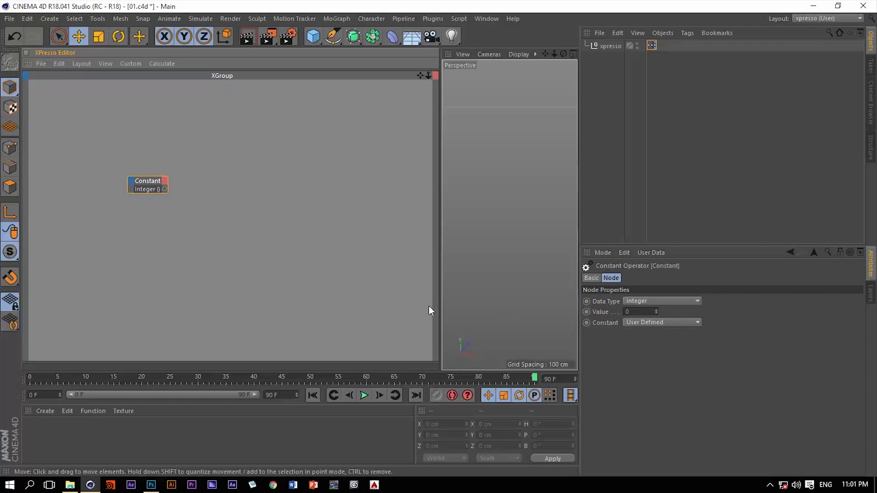
Step: Enter 25.1000524 as the Integer Constant's value, which is truncated to 25
{"action": "left_click", "coordinate": [637, 311]}
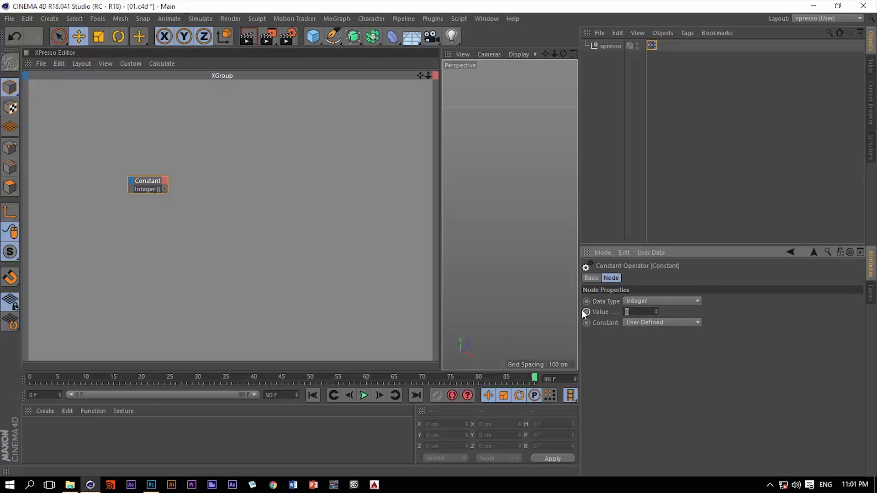
{"action": "type", "text": "25"}
{"action": "type", "text": ".1"}
{"action": "type", "text": "0005"}
{"action": "type", "text": "2"}
{"action": "type", "text": "4"}
{"action": "key", "text": "Return"}
{"action": "left_click", "coordinate": [146, 180]}
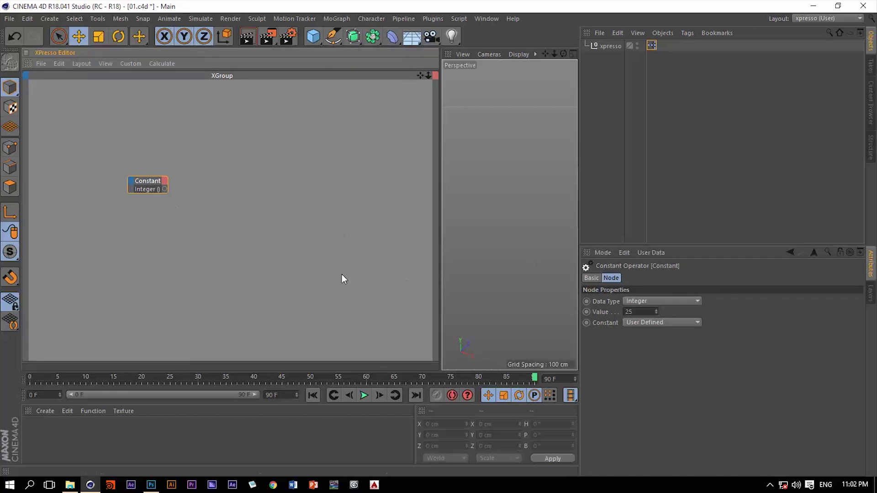
Step: Switch the Constant node's data type from Integer to Boole
{"action": "left_click", "coordinate": [653, 301]}
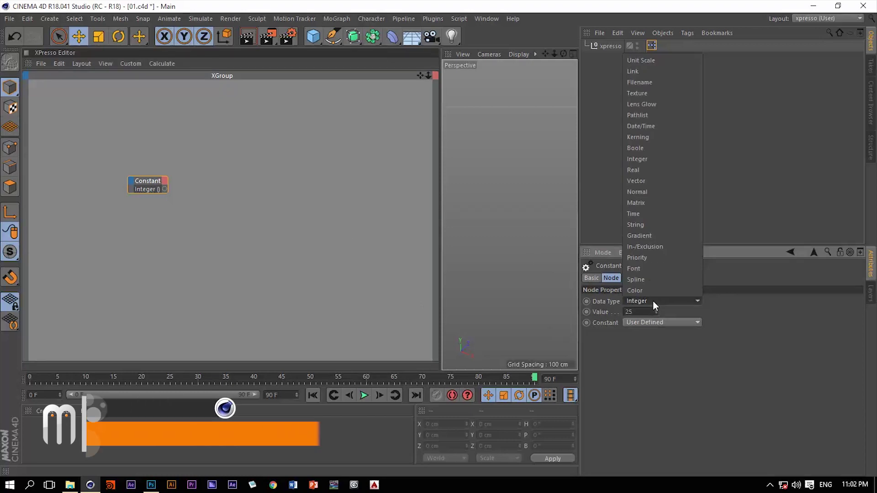
{"action": "left_click", "coordinate": [656, 164]}
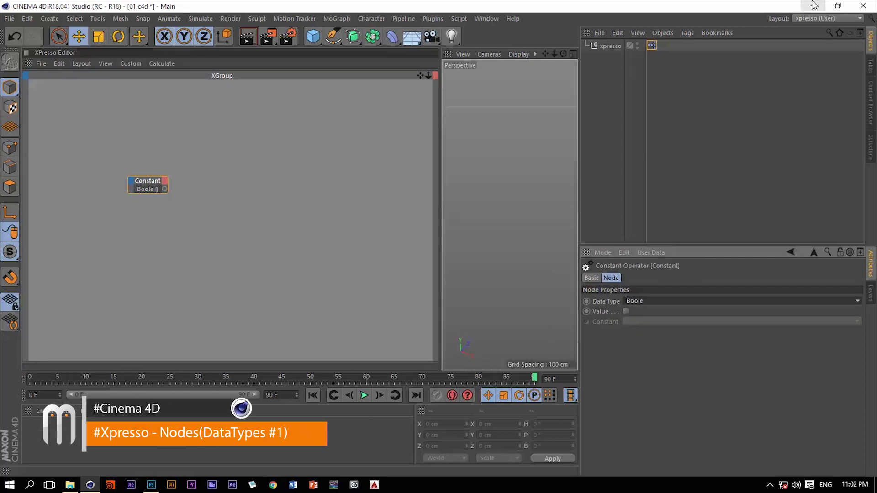